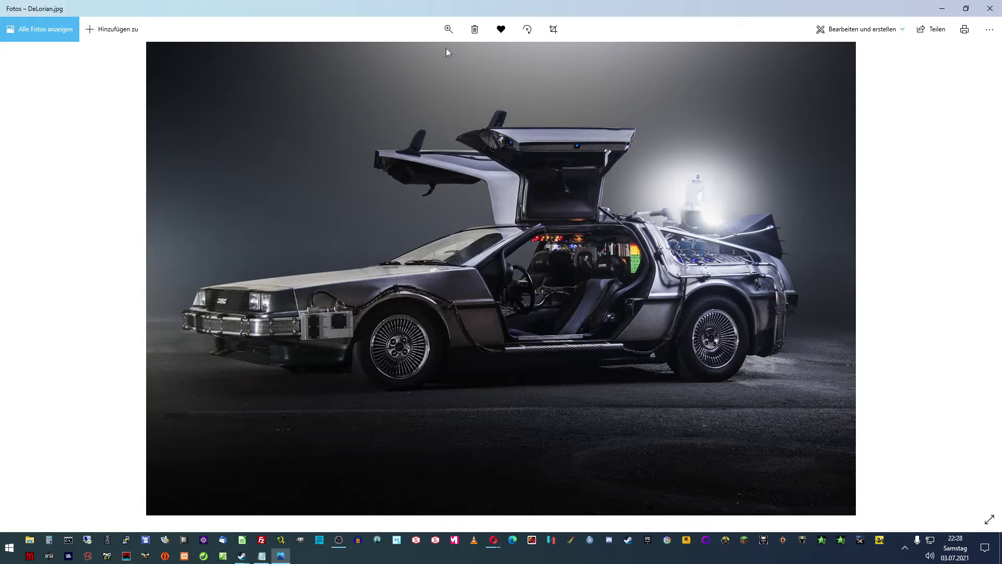
- Examine the DeLorian.jpg picture and the photo viewer's zoom behaviour at different zoom levels, and close the viewer
left_click(448, 32)
left_click_drag(403, 58, 418, 61)
scroll(600, 189, "up", 3)
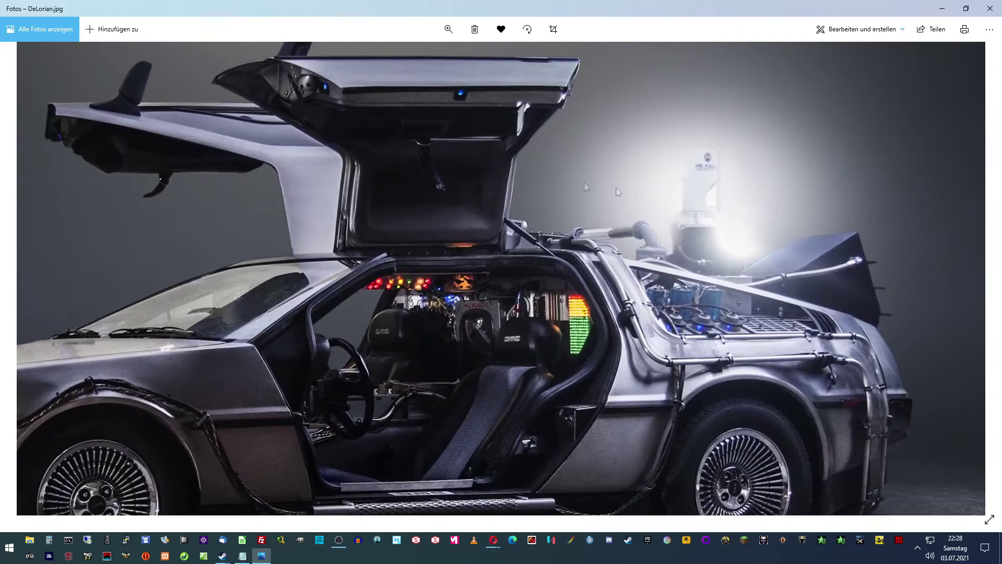
scroll(618, 192, "down", 2)
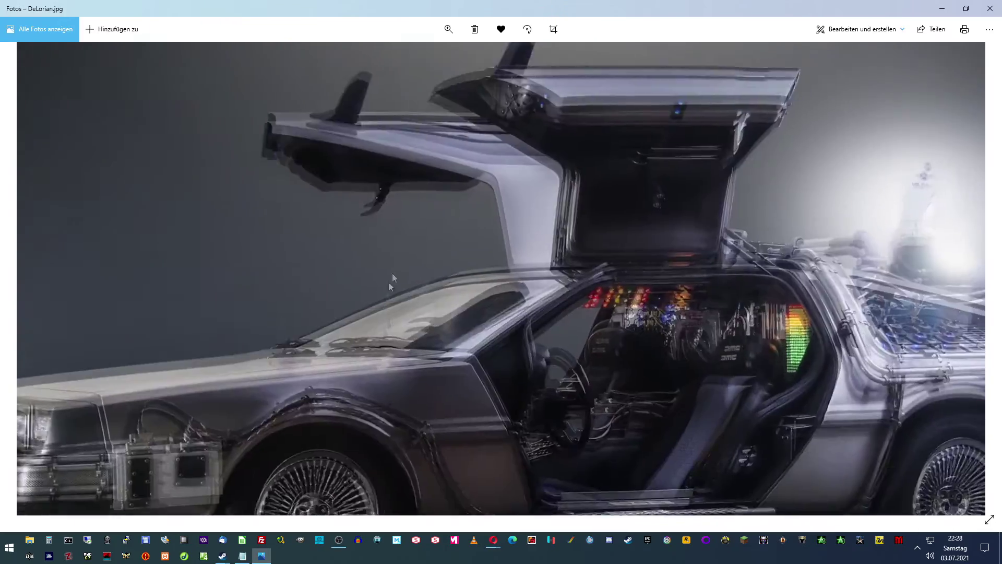
scroll(316, 334, "up", 2)
scroll(316, 334, "down", 2)
left_click(448, 29)
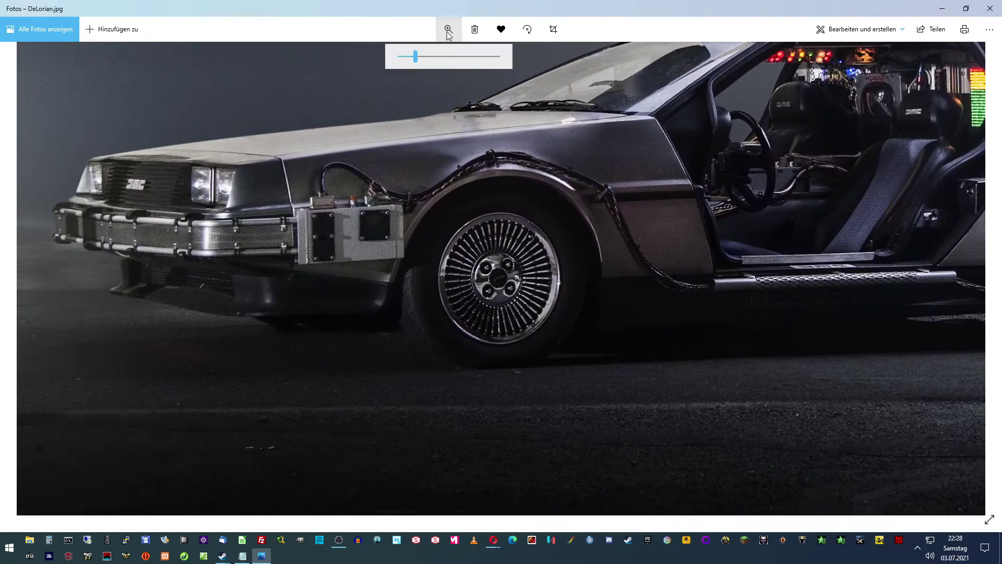
left_click_drag(416, 62, 398, 62)
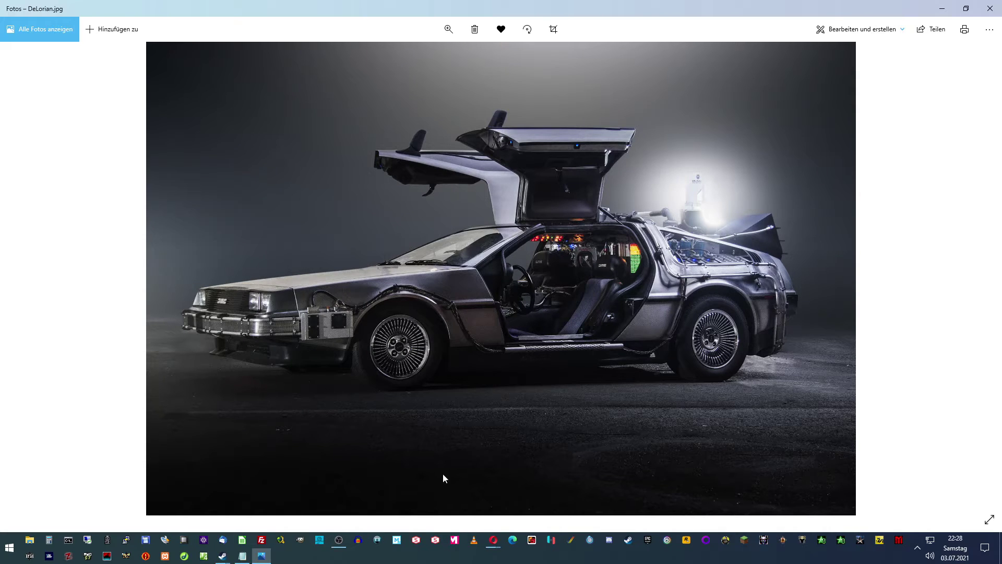
left_click(991, 12)
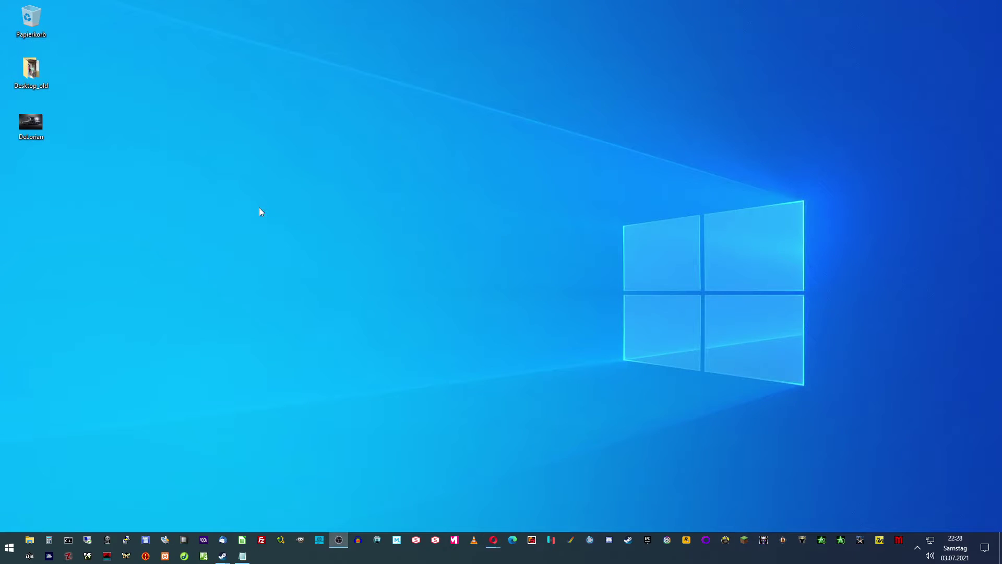
- Search Windows for regedit and run the Registry Editor as administrator
left_click(10, 547)
type("re")
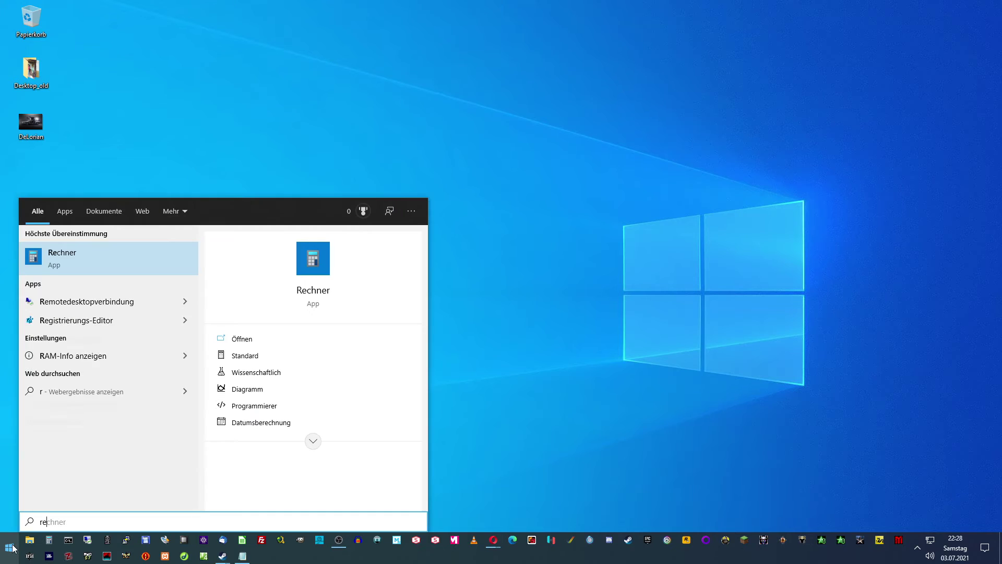
type("gedit")
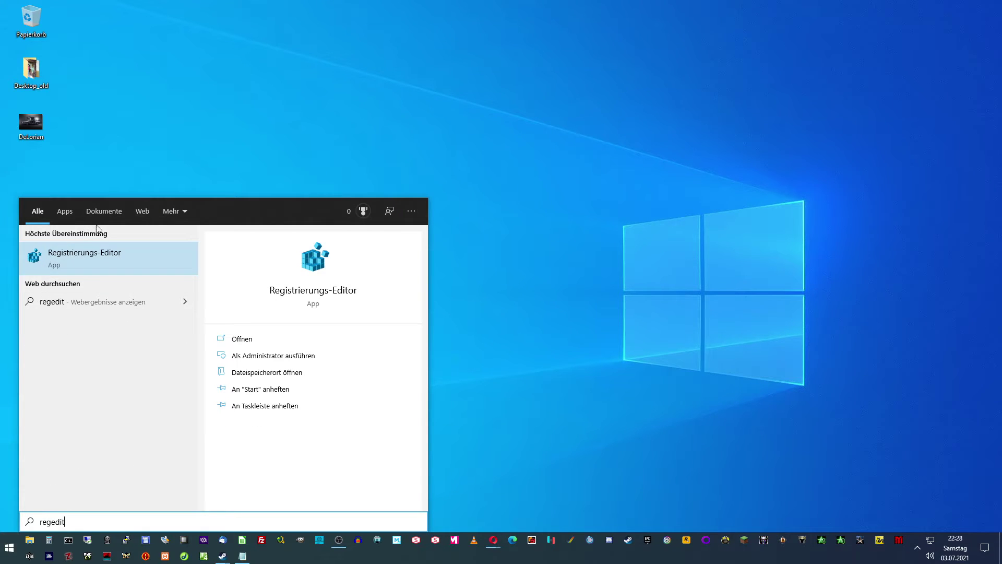
right_click(87, 259)
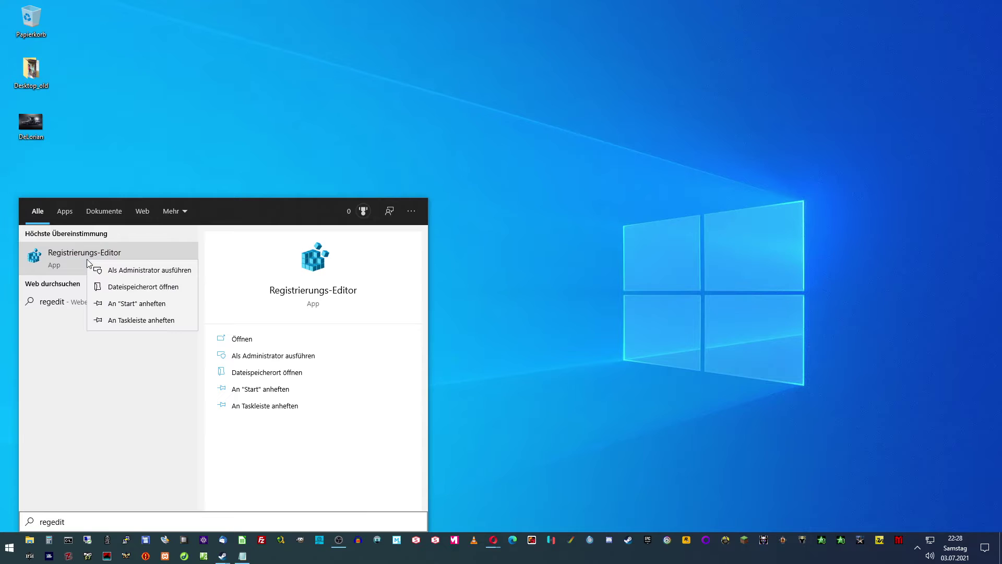
left_click(133, 275)
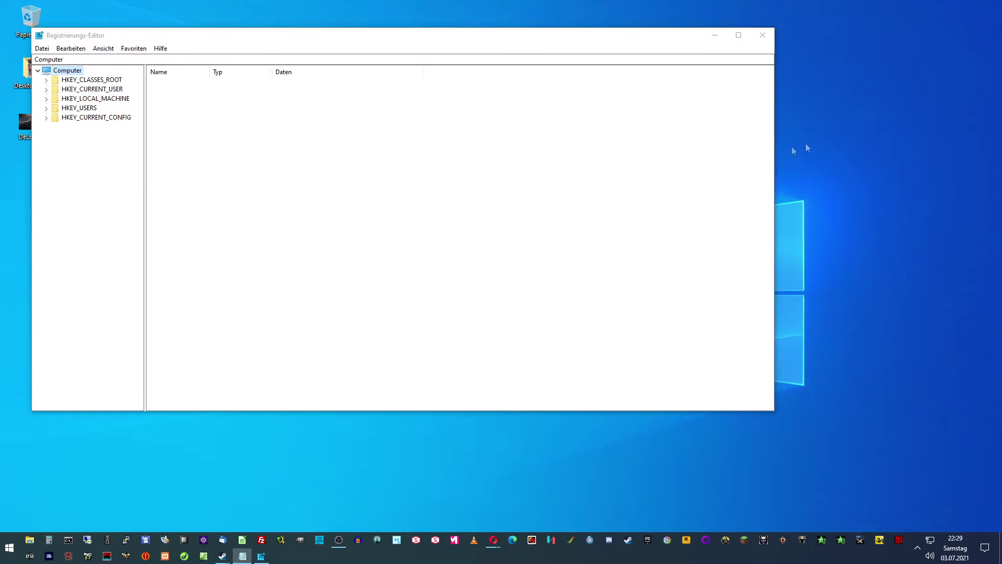
left_click(340, 42)
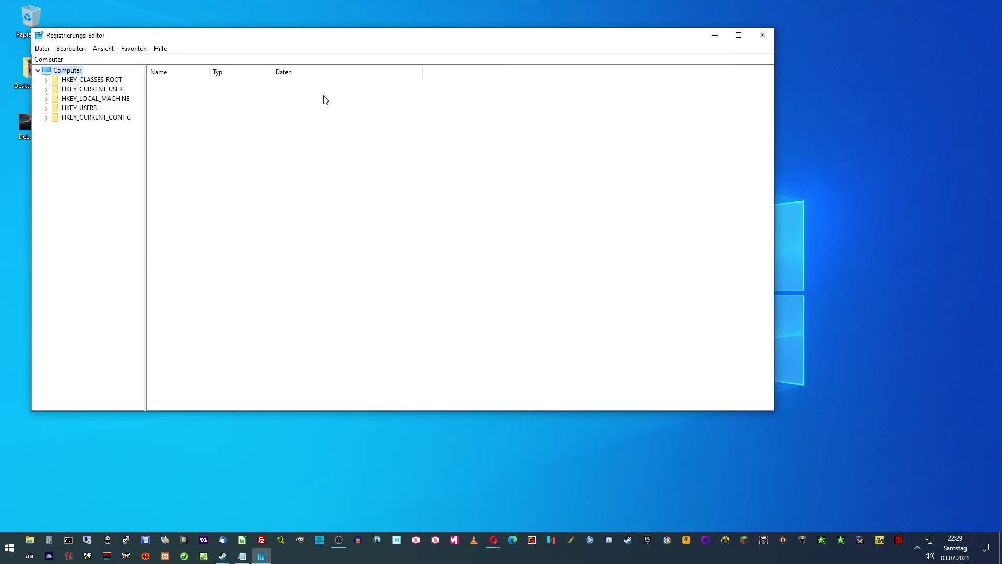
- Expand the registry tree down to HKEY_LOCAL_MACHINE\SOFTWARE\Microsoft
left_click(46, 99)
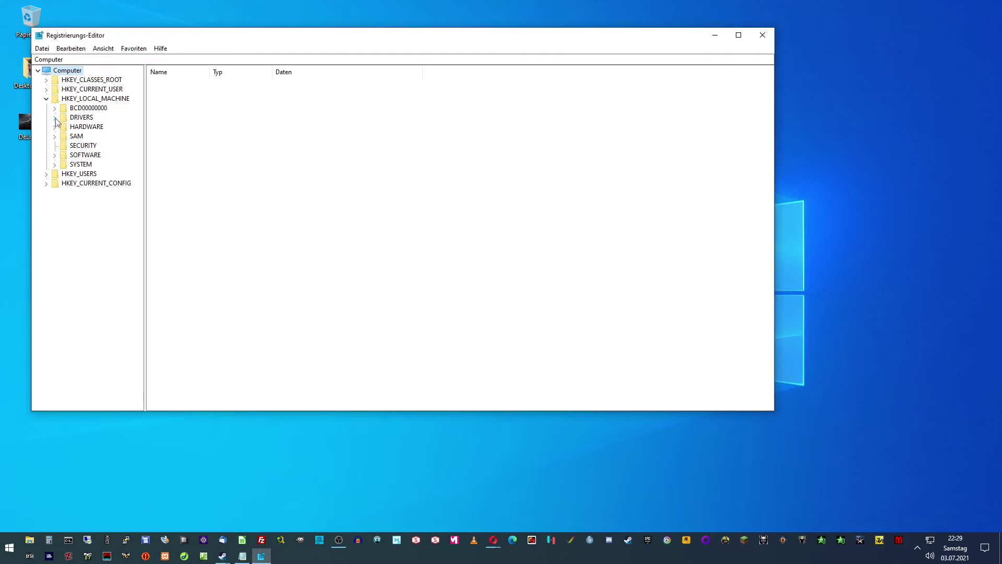
left_click(56, 155)
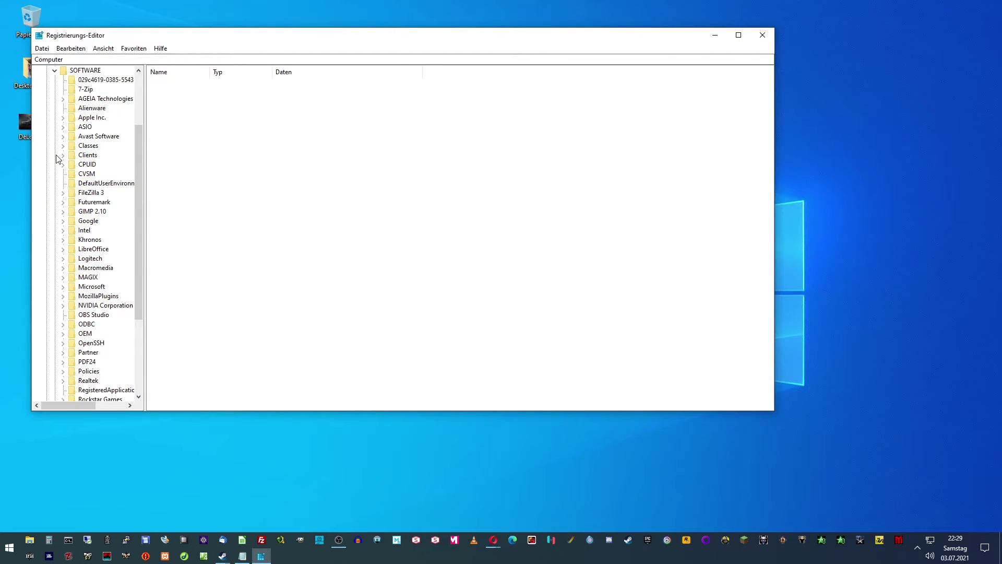
scroll(105, 264, "down", 4)
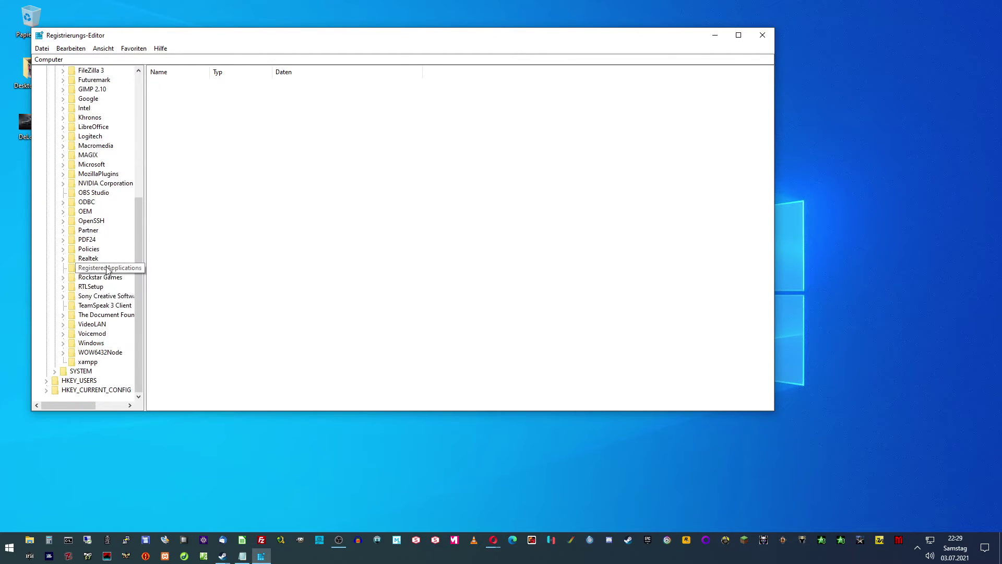
left_click(63, 166)
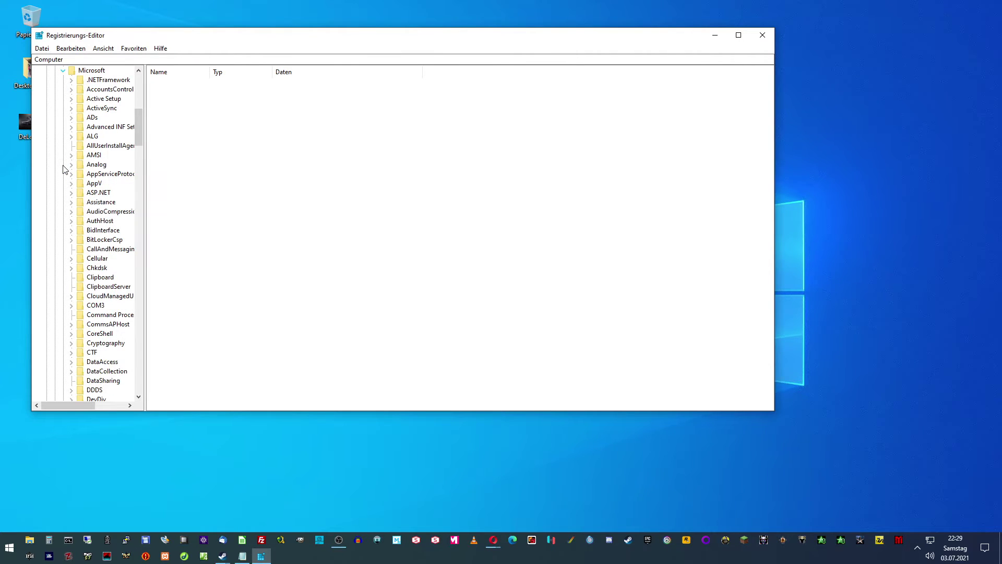
- Widen the key tree and open Windows Photo Viewer\Capabilities\FileAssociations under the Microsoft key
scroll(104, 242, "down", 6)
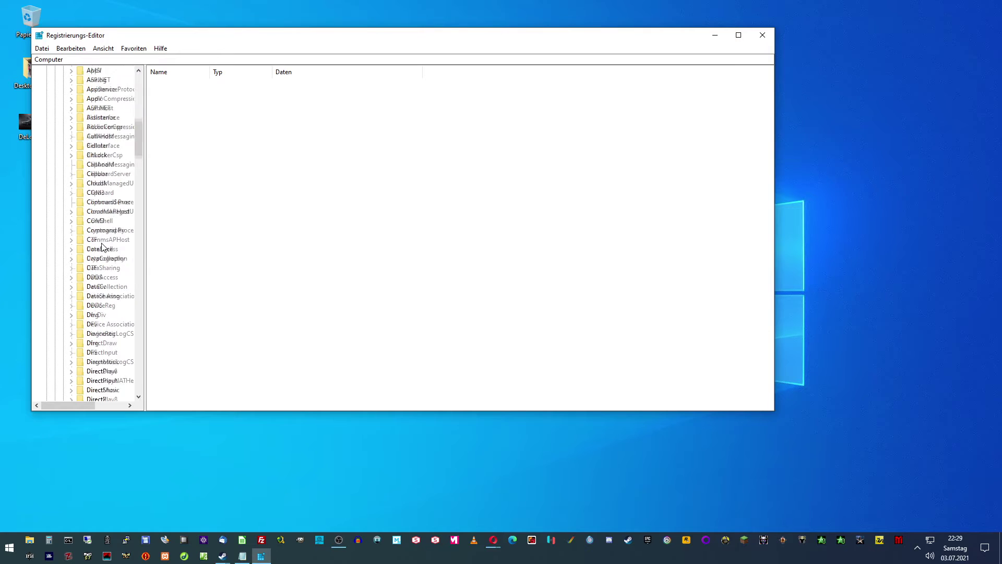
key("w")
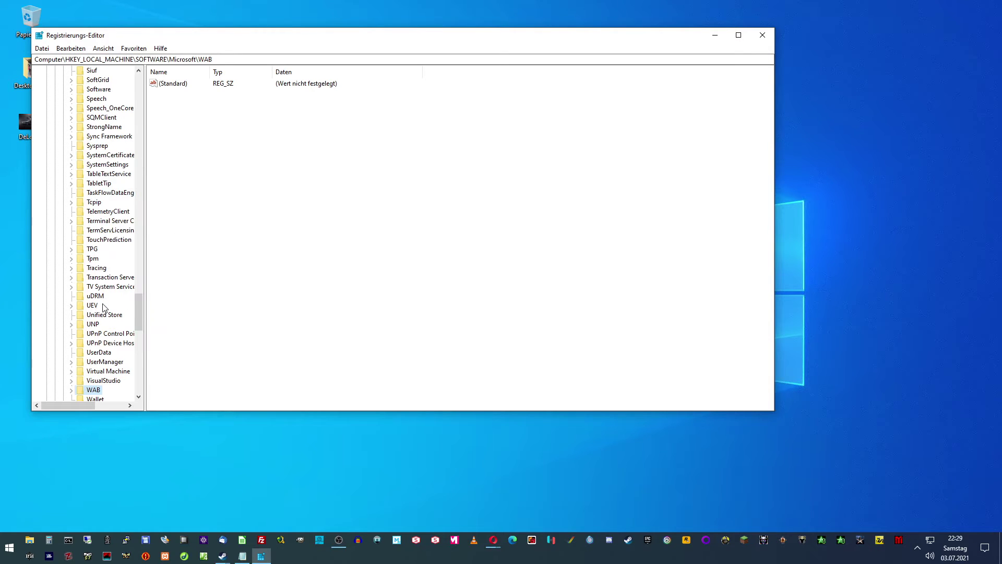
scroll(104, 307, "down", 5)
left_click_drag(145, 316, 237, 316)
scroll(151, 336, "down", 4)
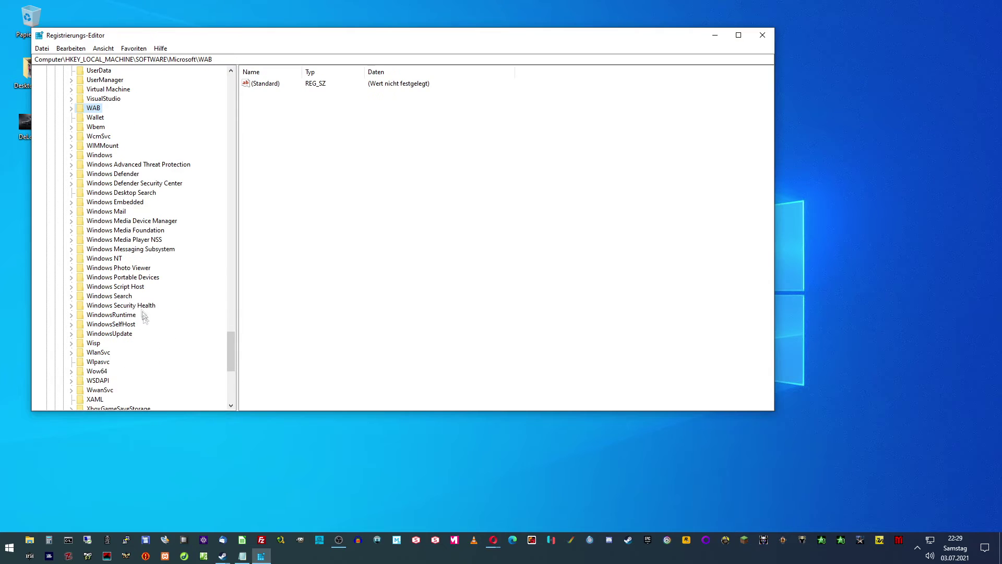
left_click(72, 268)
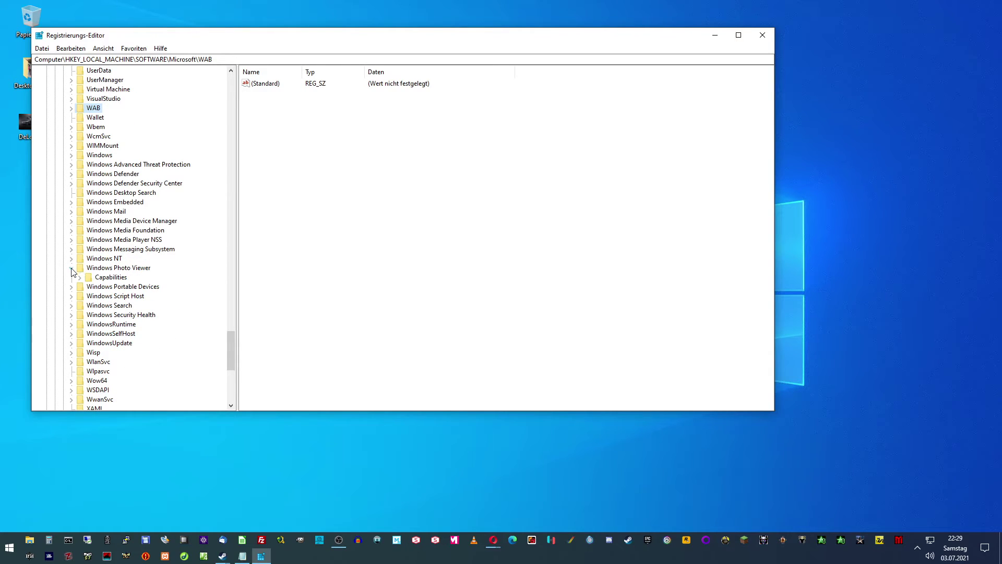
left_click(103, 270)
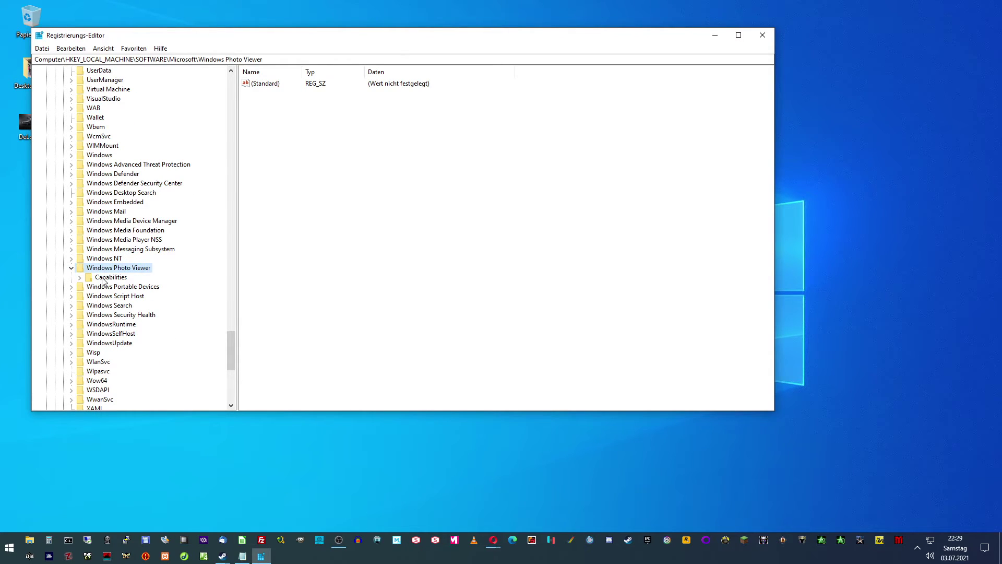
left_click(102, 280)
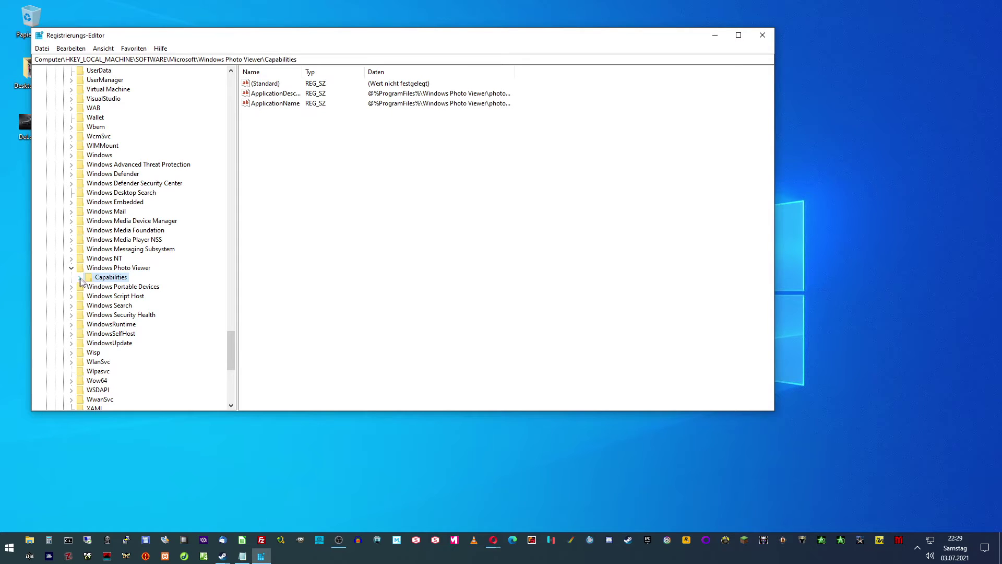
left_click(79, 277)
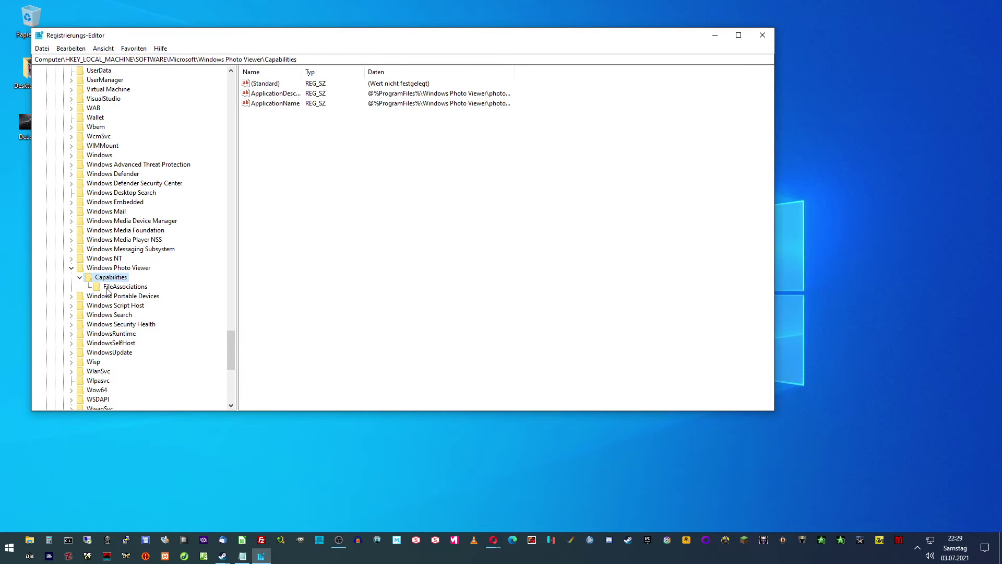
left_click(112, 287)
- Create a new string value named .jpg in the FileAssociations key
right_click(336, 187)
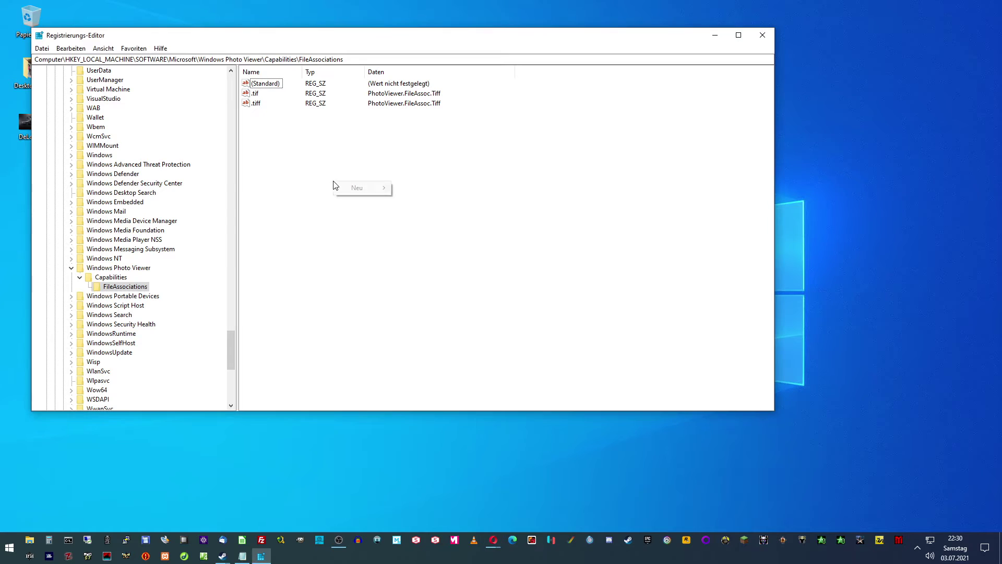
mouse_move(338, 187)
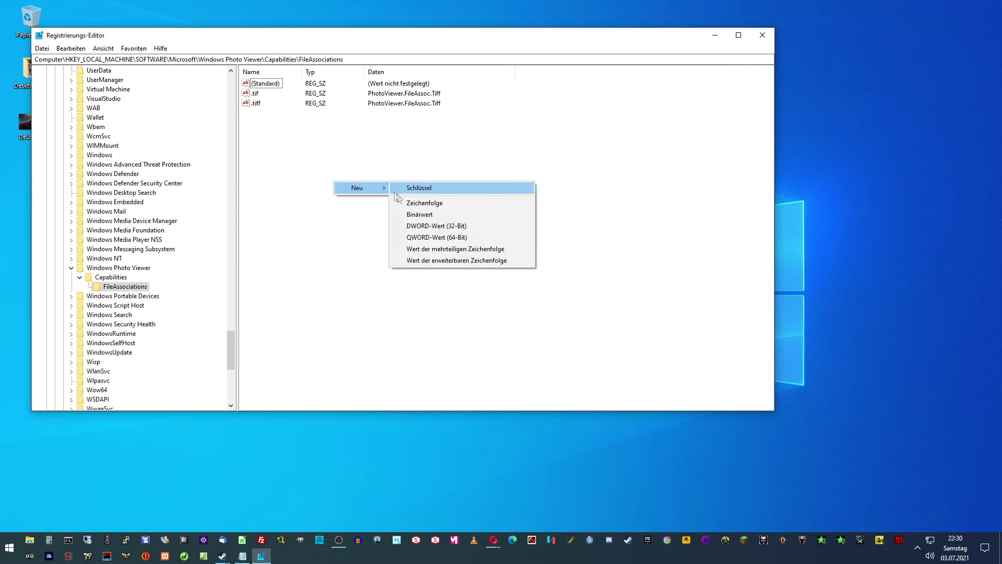
left_click(410, 203)
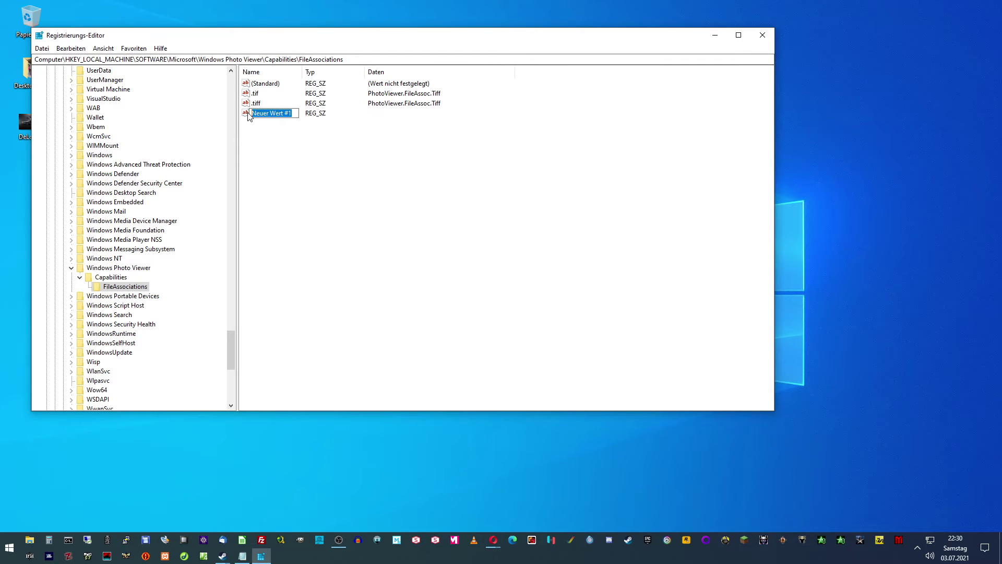
type(".")
key("Return")
- Set the data of the .jpg string value to PhotoViewer.FileAssoc.Tiff
right_click(246, 114)
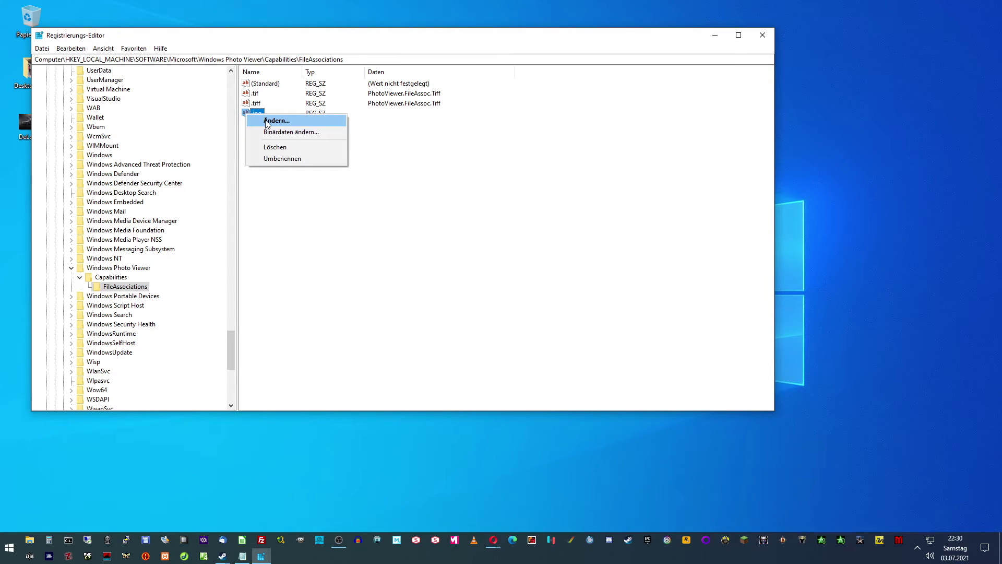
left_click(267, 121)
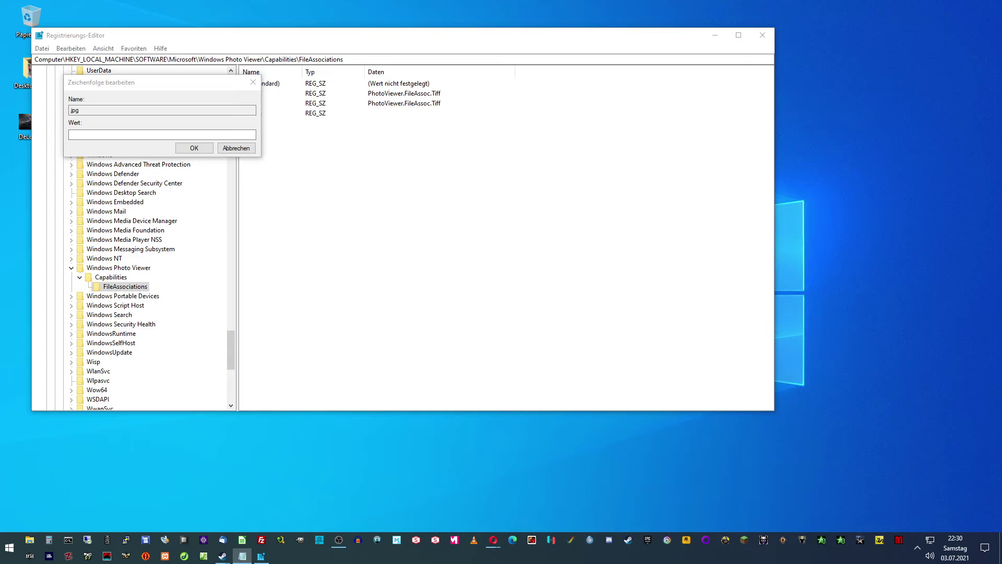
right_click(187, 135)
left_click(216, 180)
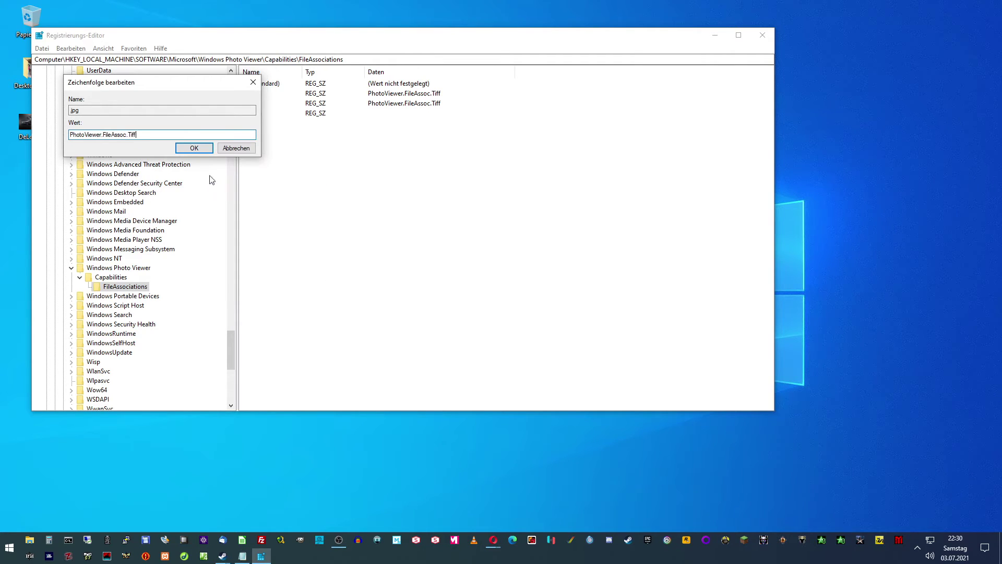
left_click_drag(178, 85, 415, 168)
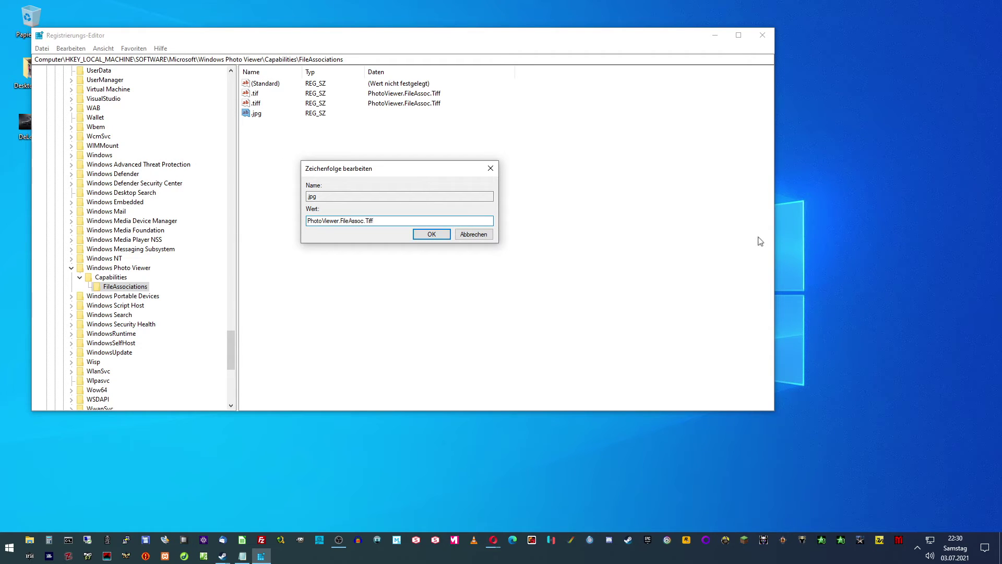
left_click(431, 236)
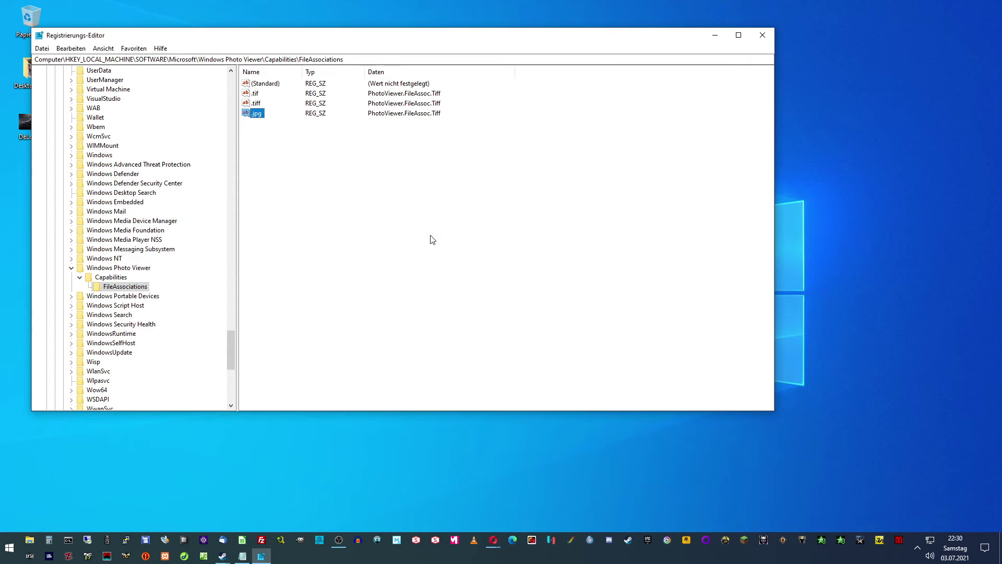
- Add another string value named .bmp to the FileAssociations key
right_click(313, 170)
mouse_move(327, 179)
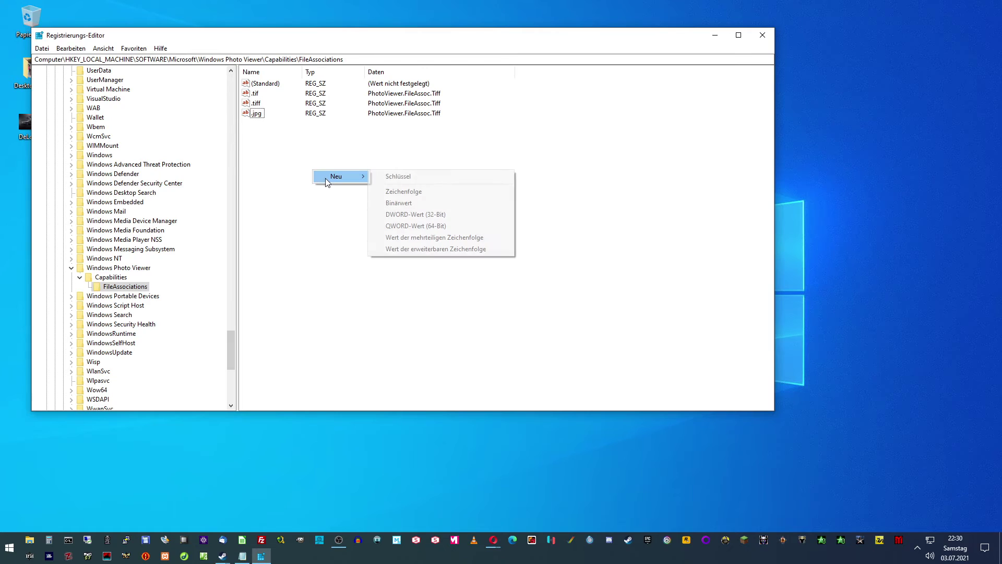
left_click(400, 193)
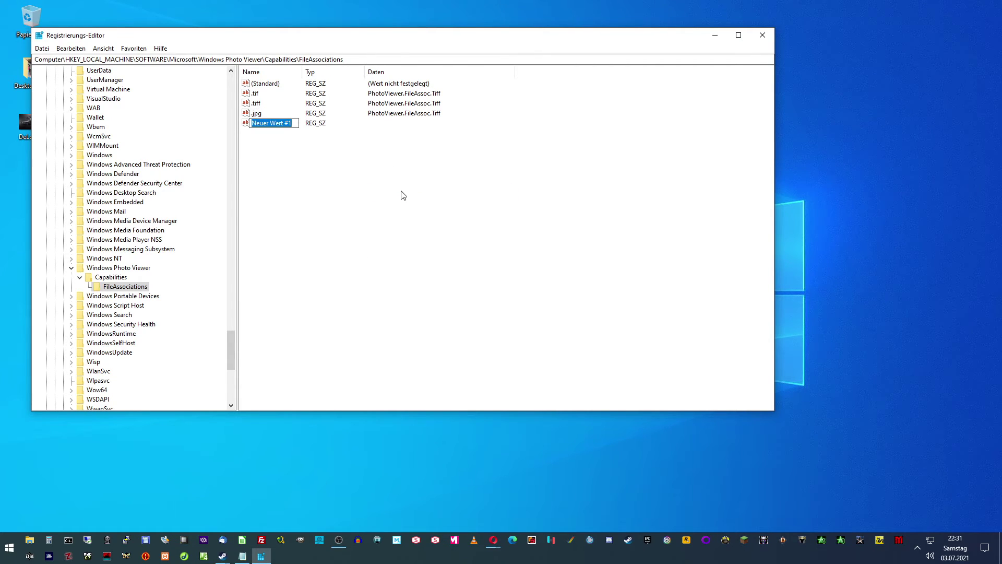
type(".bmp")
key("Return")
- Set the data of the .bmp string value to PhotoViewer.FileAssoc.Tiff
right_click(257, 124)
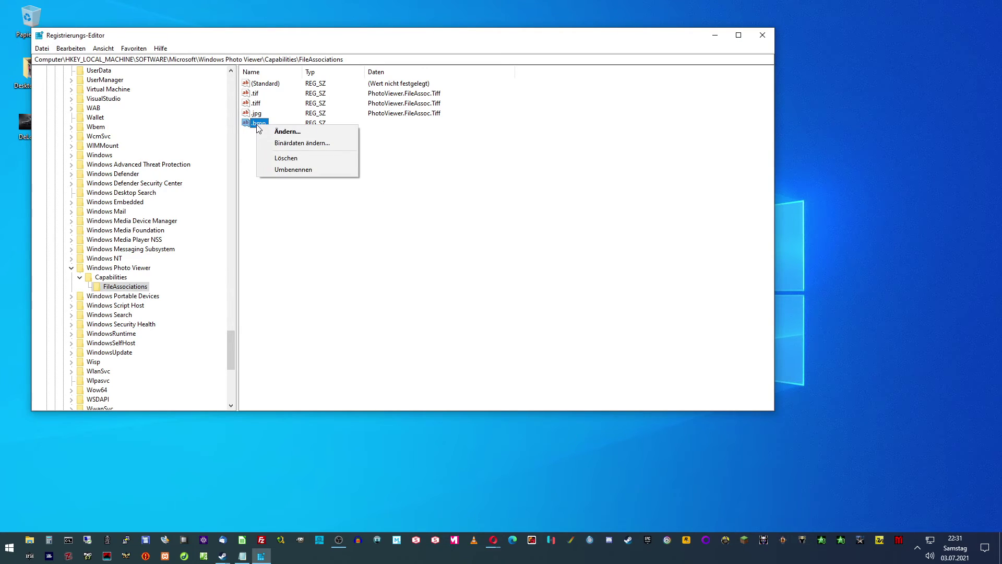
left_click(286, 131)
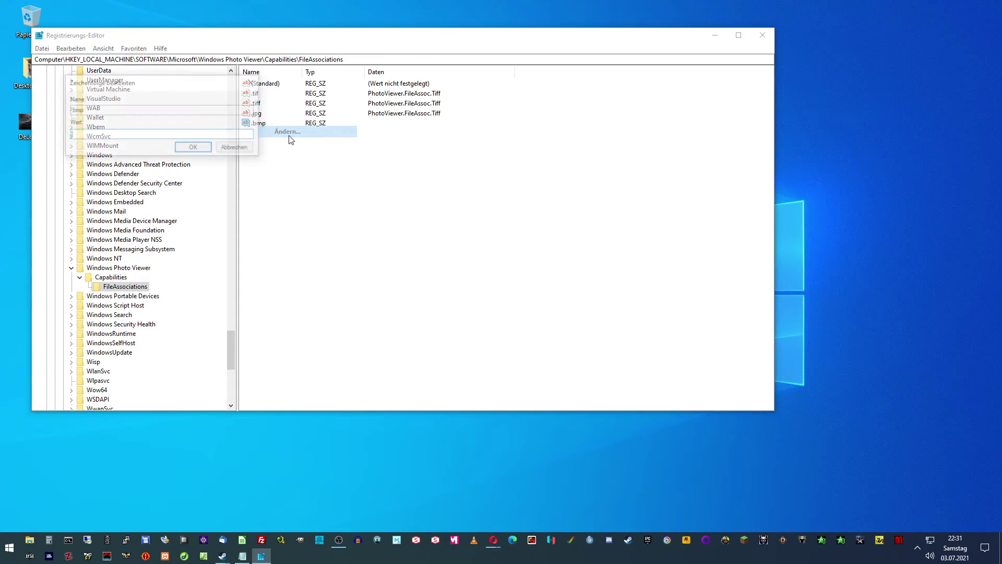
right_click(161, 134)
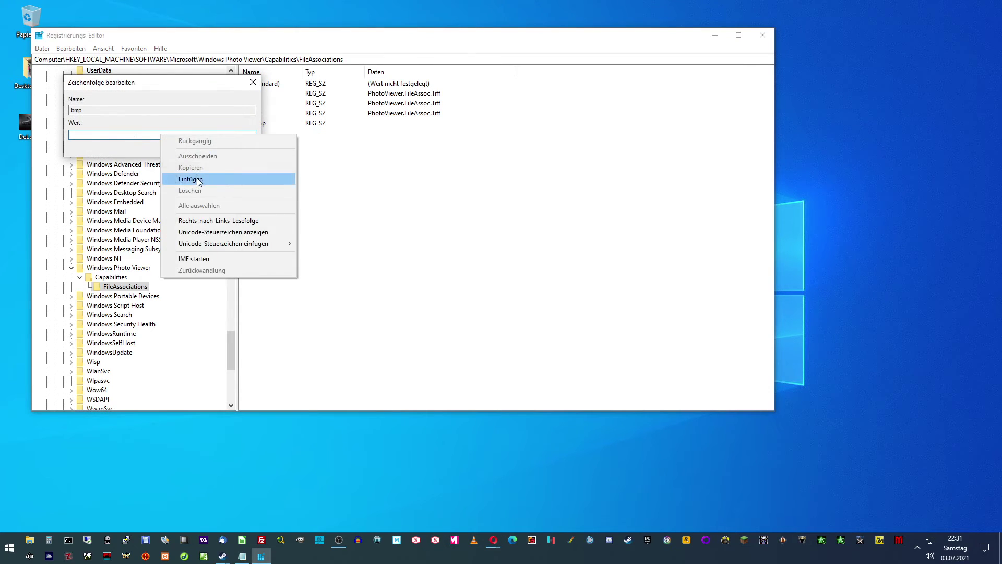
left_click(178, 180)
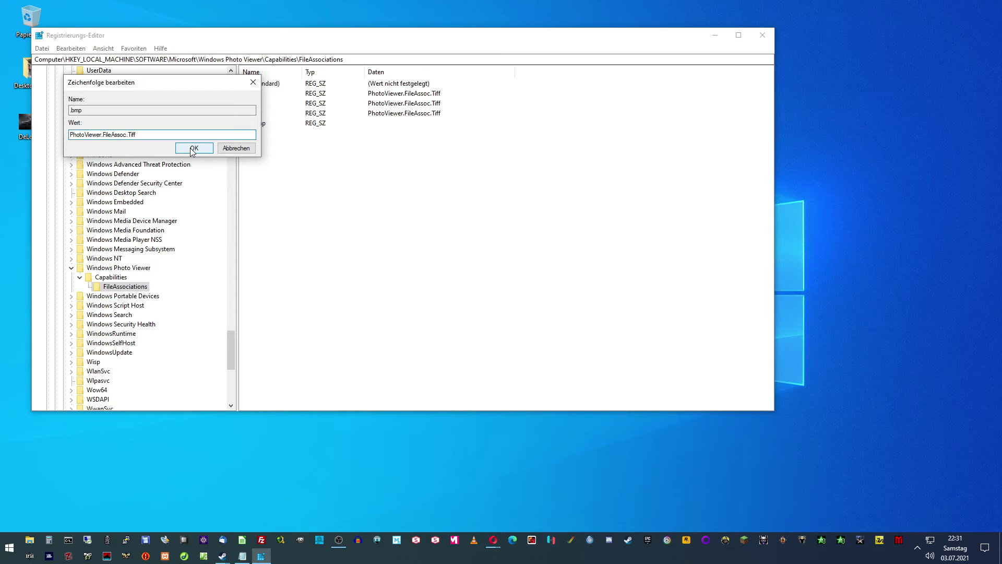
left_click(192, 149)
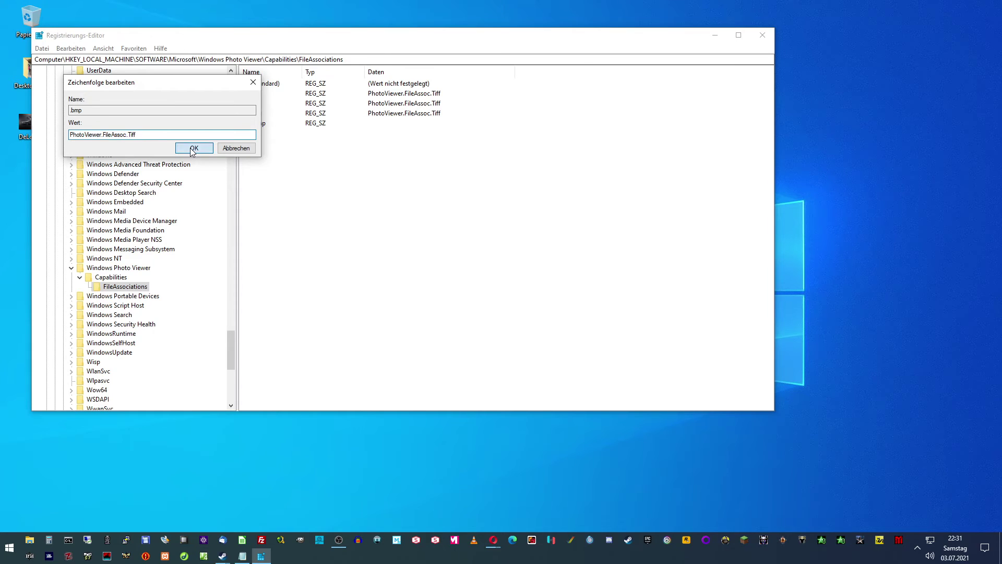
- Create a new string value named .gif in the FileAssociations key
right_click(295, 190)
mouse_move(318, 192)
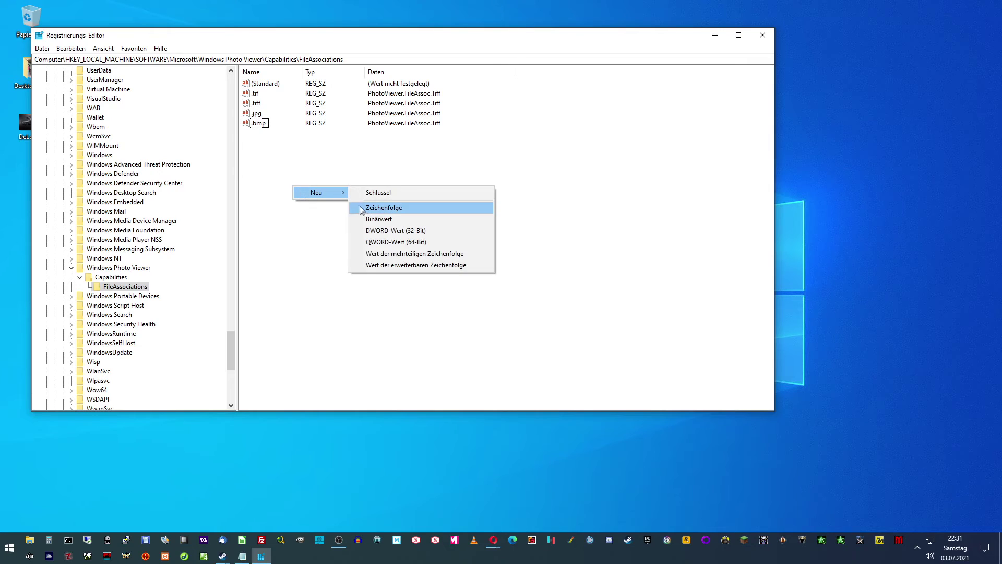
left_click(368, 207)
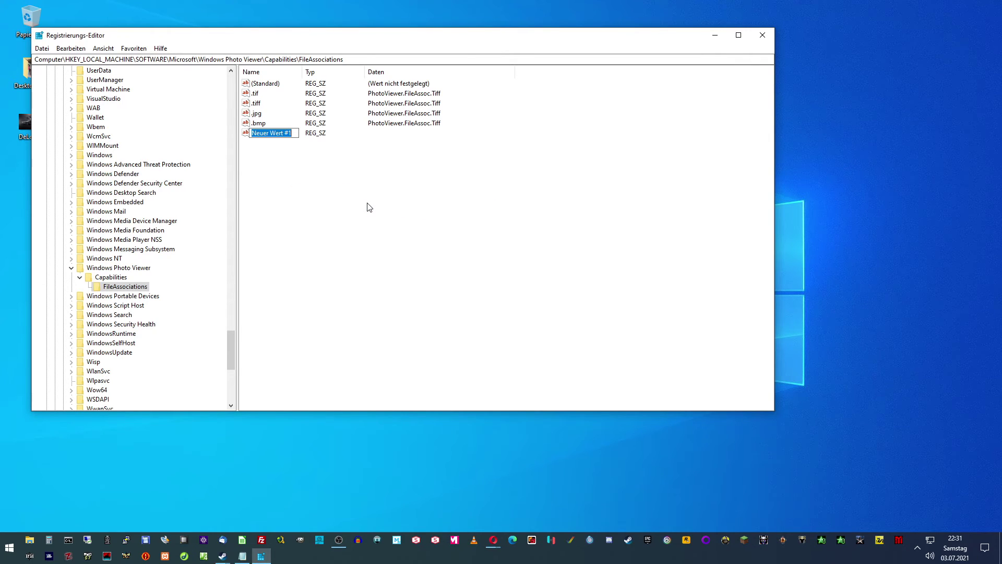
type(".gif")
key("Return")
- Set the data of the .gif string value to PhotoViewer.FileAssoc.Tiff
right_click(255, 136)
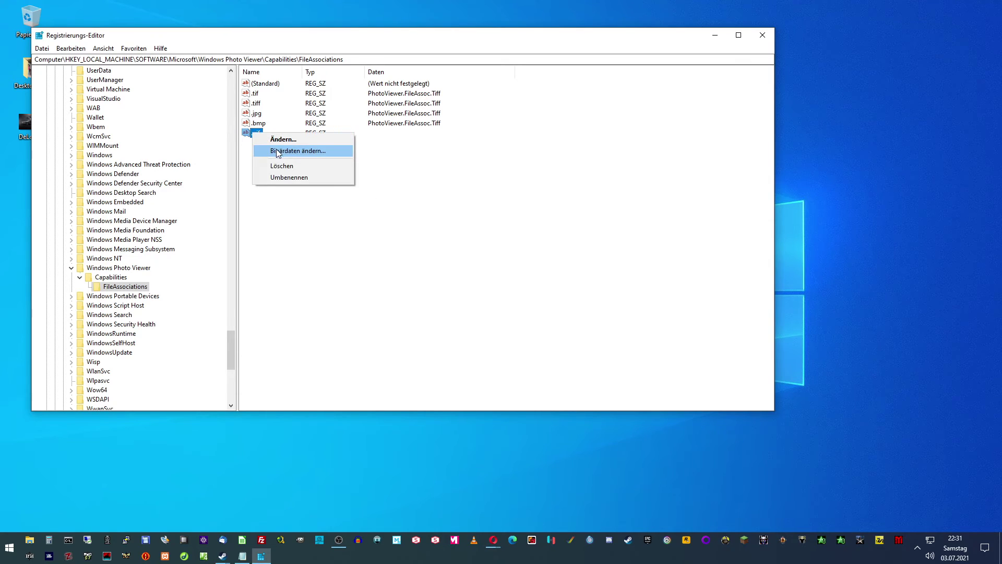
left_click(276, 137)
right_click(198, 131)
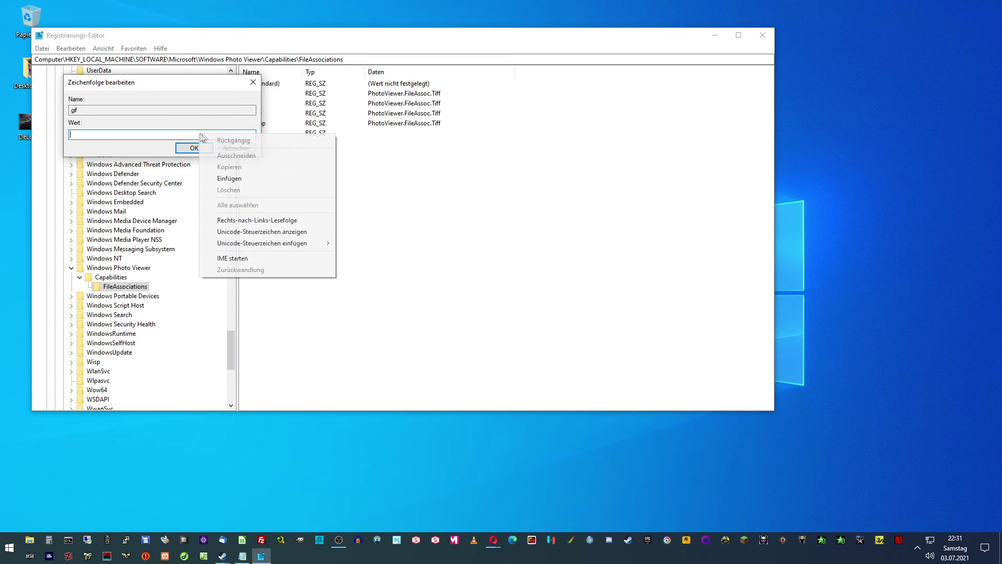
left_click(233, 179)
left_click(196, 149)
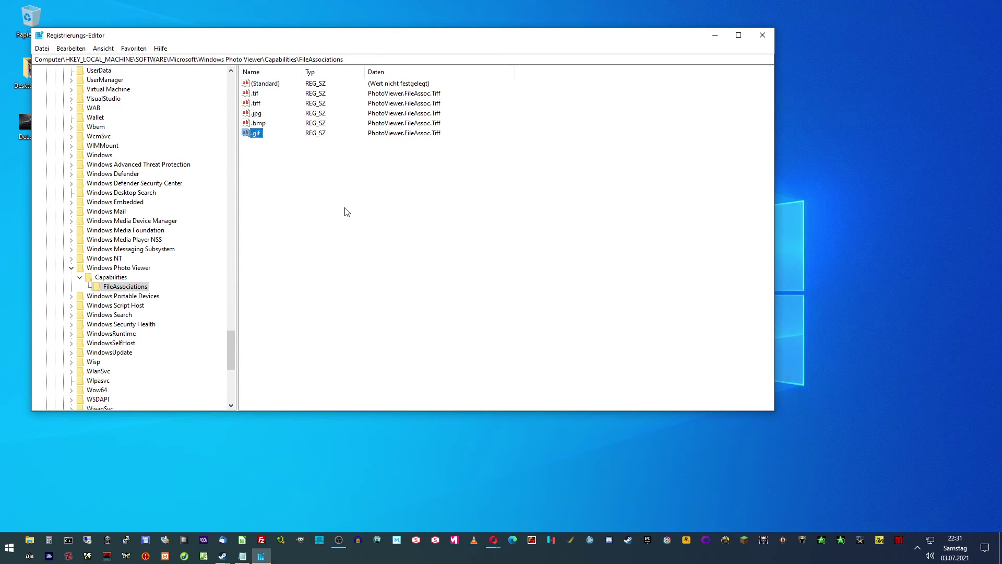
- Create a new string value named .png in the FileAssociations key
right_click(320, 207)
mouse_move(339, 213)
left_click(389, 230)
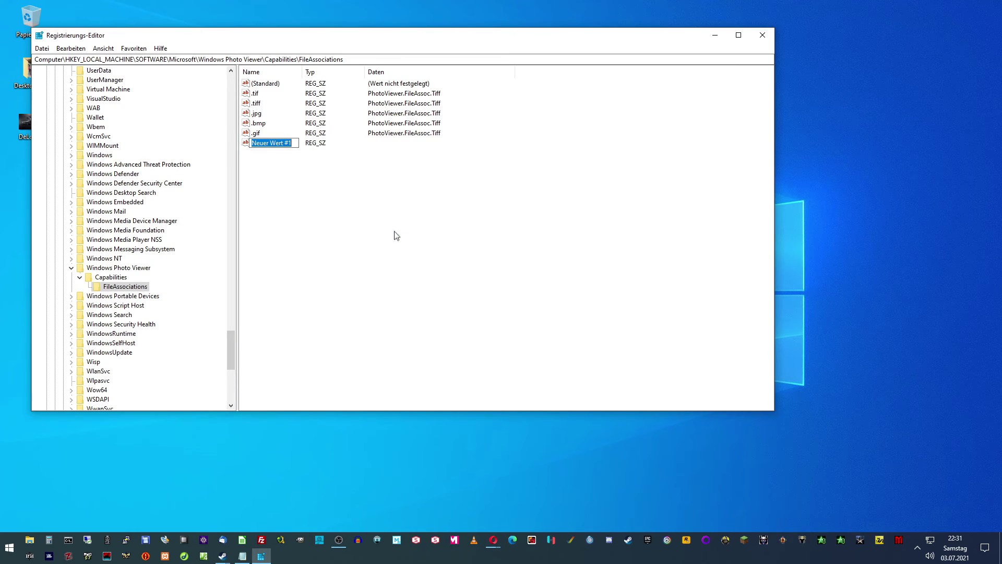
type(".png")
key("Return")
- Set the data of the .png string value to PhotoViewer.FileAssoc.Tiff
right_click(264, 146)
left_click(284, 154)
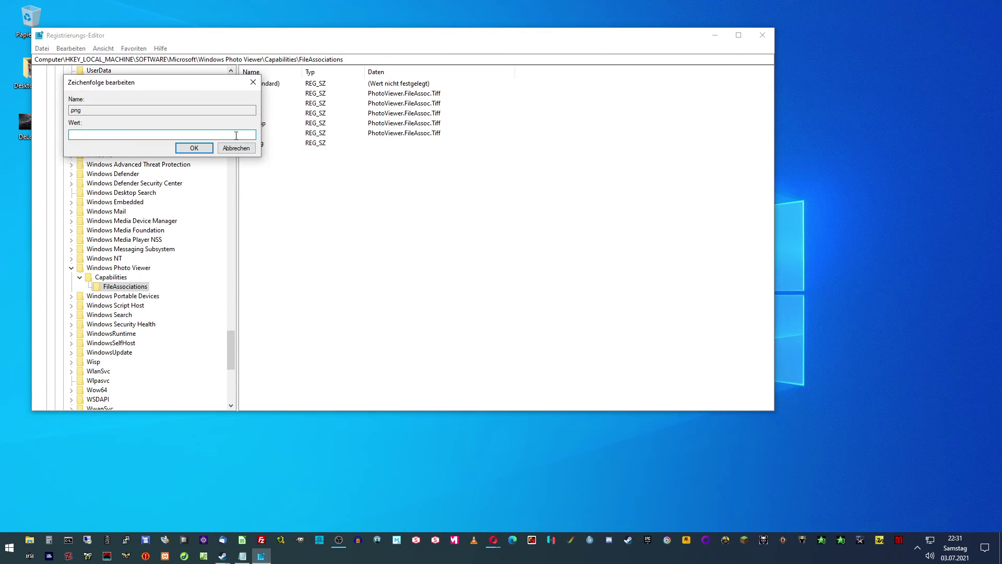
right_click(241, 134)
left_click(256, 174)
left_click(194, 148)
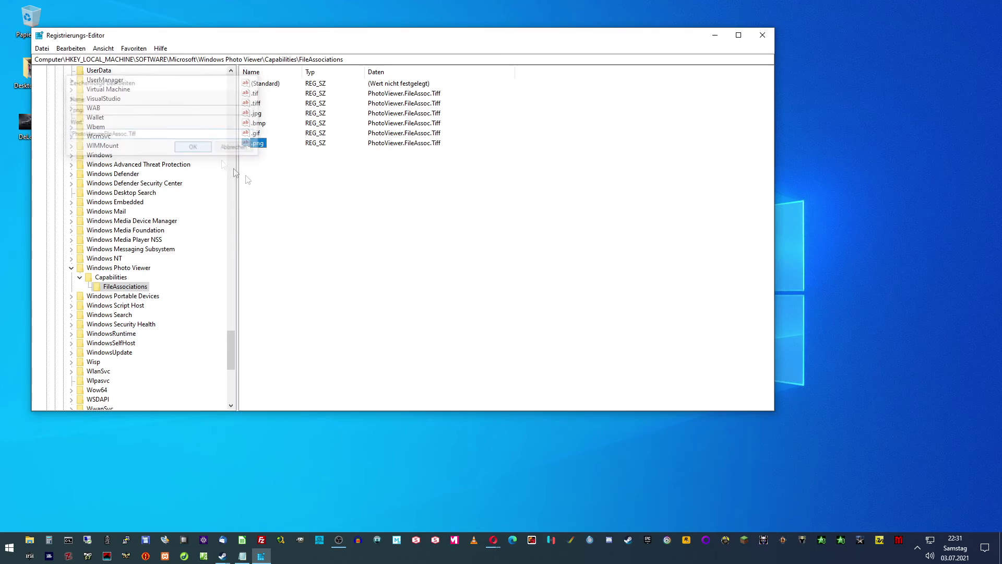
- Create a new string value named .jpeg in the FileAssociations key
right_click(294, 199)
left_click(315, 205)
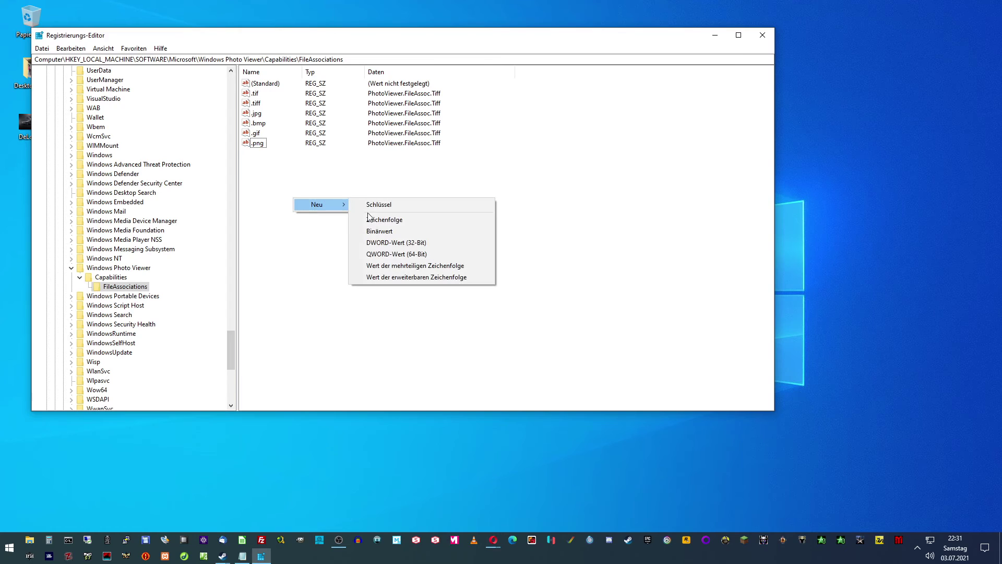
left_click(373, 219)
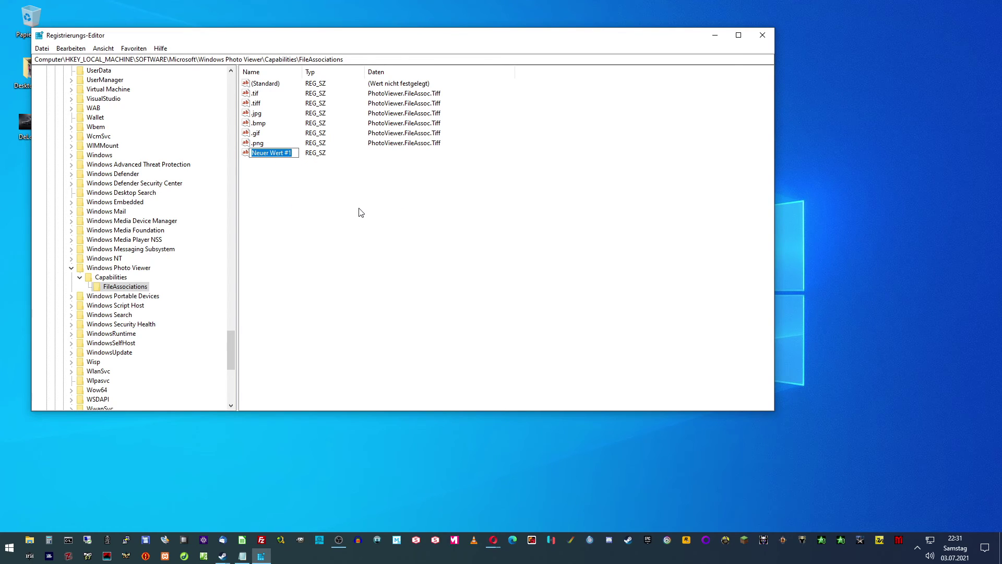
type(".jpeg")
key("Return")
- Set the data of the .jpeg string value to PhotoViewer.FileAssoc.Tiff and close the Registry Editor
right_click(257, 157)
left_click(278, 166)
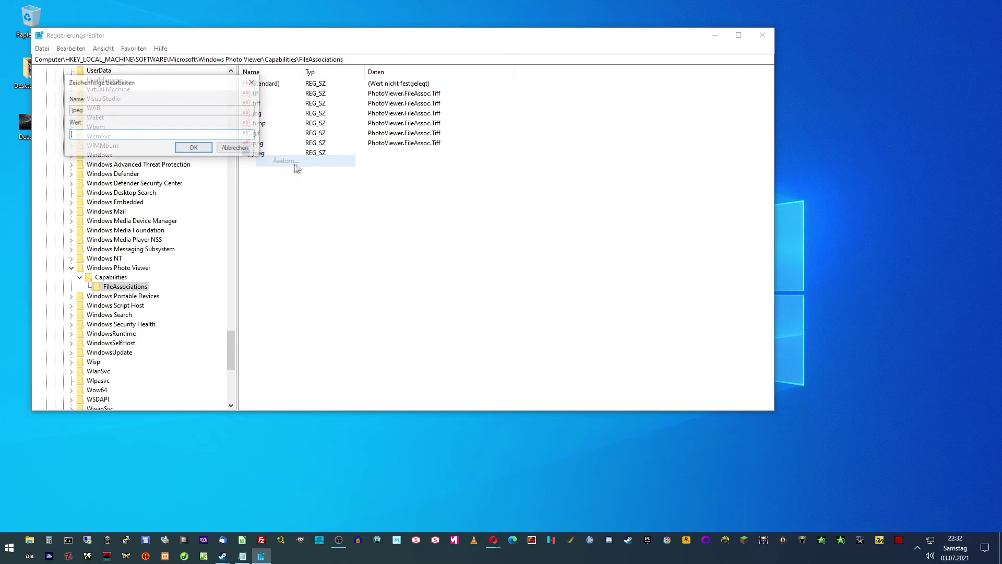
right_click(209, 135)
left_click(229, 179)
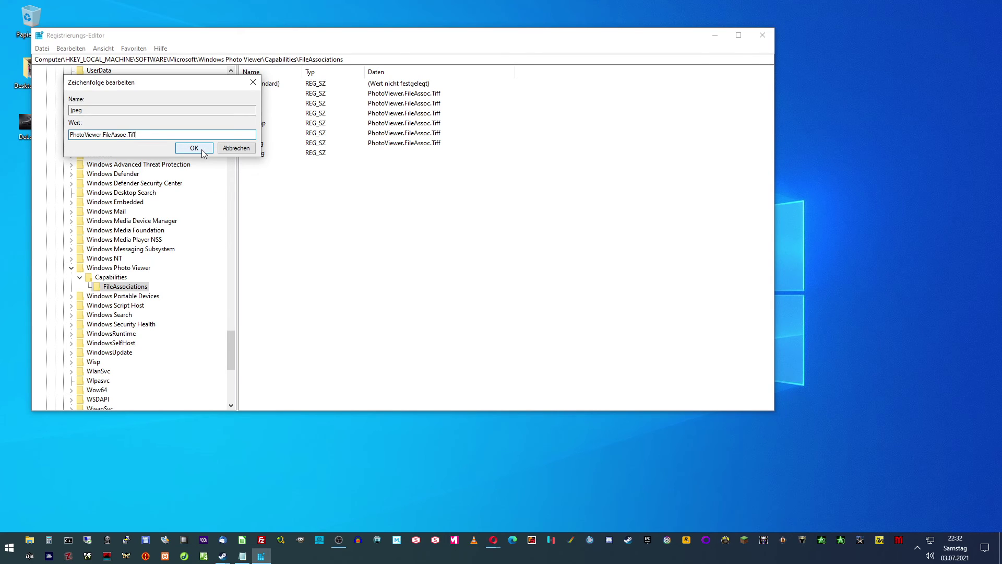
left_click(203, 150)
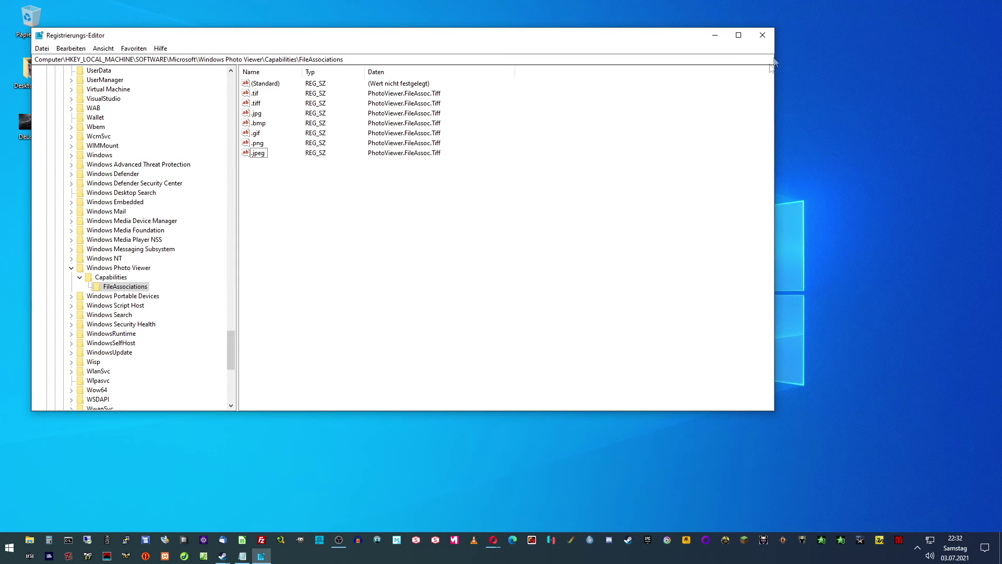
left_click(765, 40)
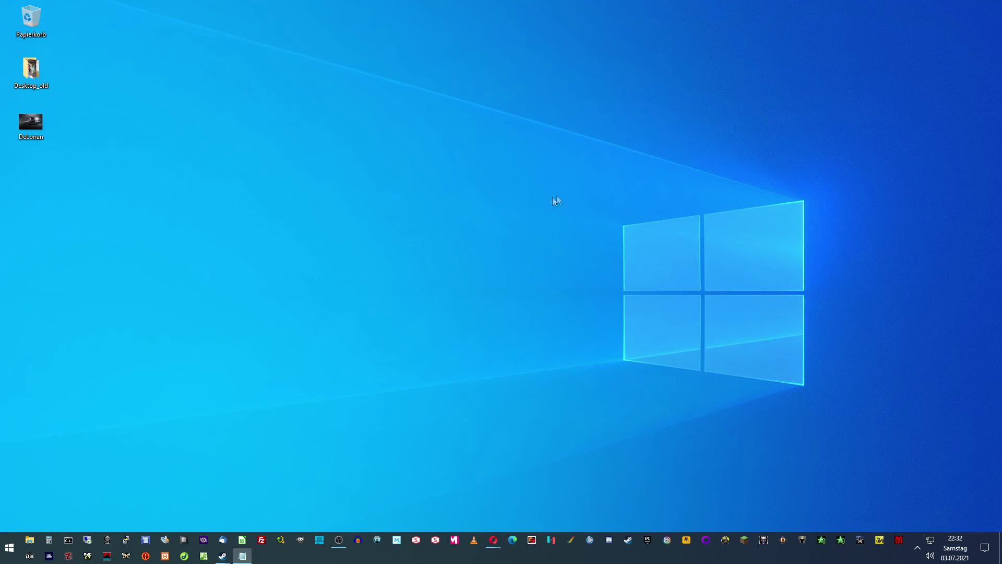
- Open the DeLorian image from the desktop with Windows-Fotoanzeige, making it the permanent app for .jpg files
right_click(35, 116)
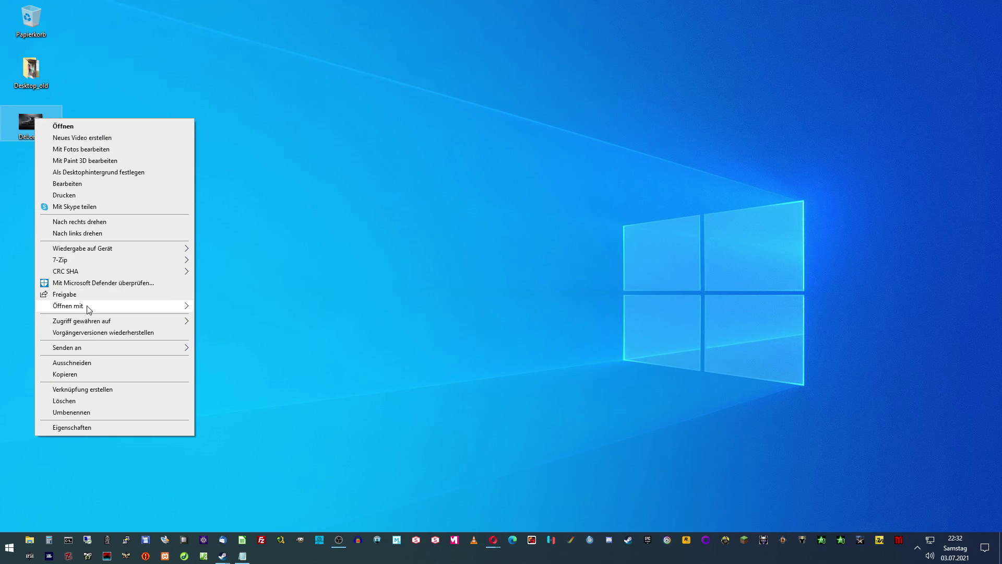
mouse_move(89, 309)
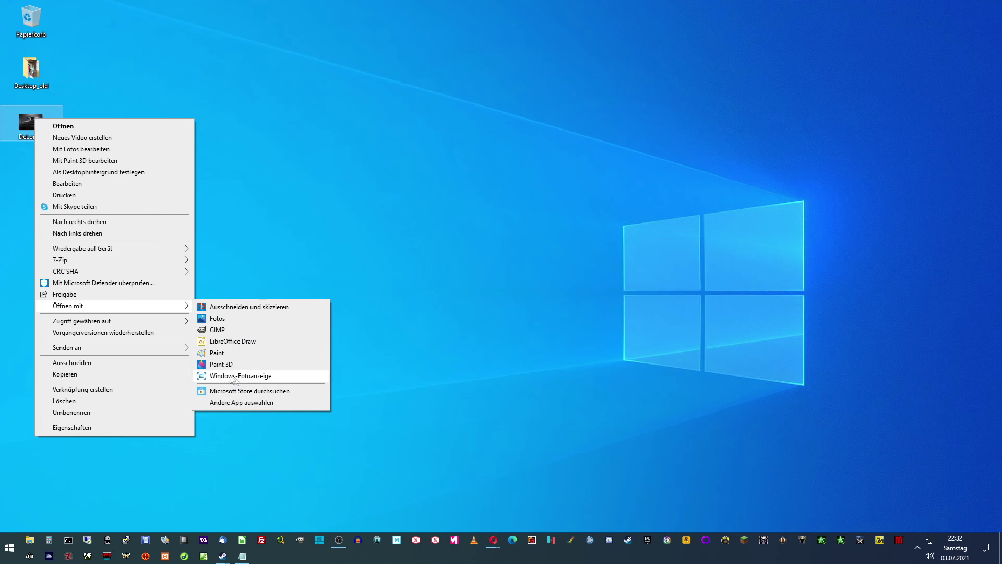
left_click(234, 403)
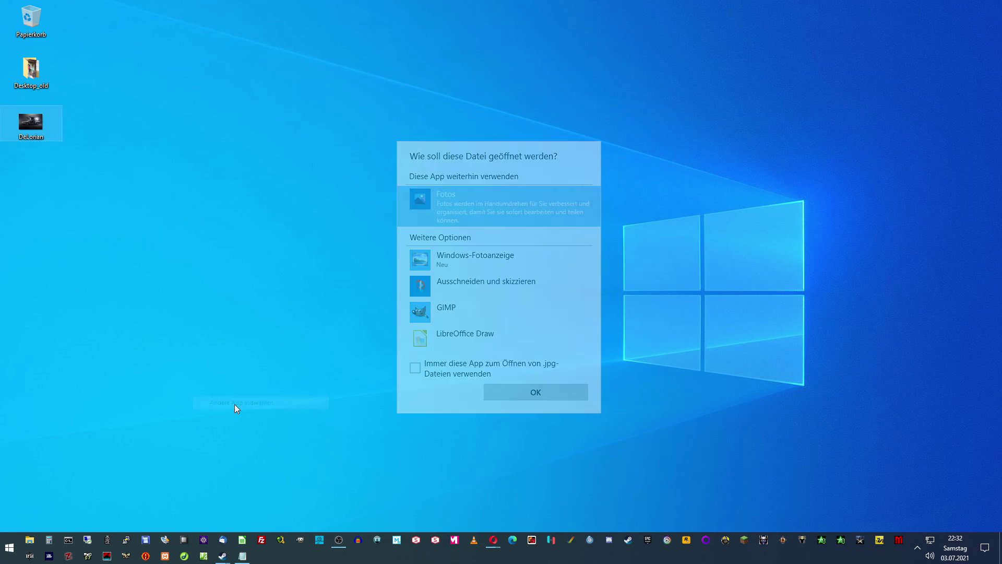
left_click(461, 258)
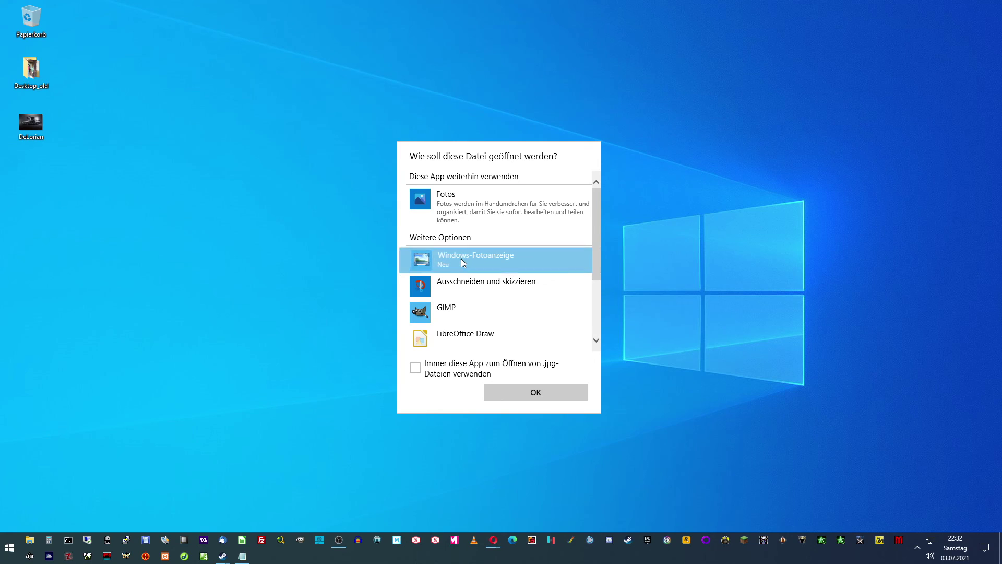
left_click(415, 368)
left_click(527, 394)
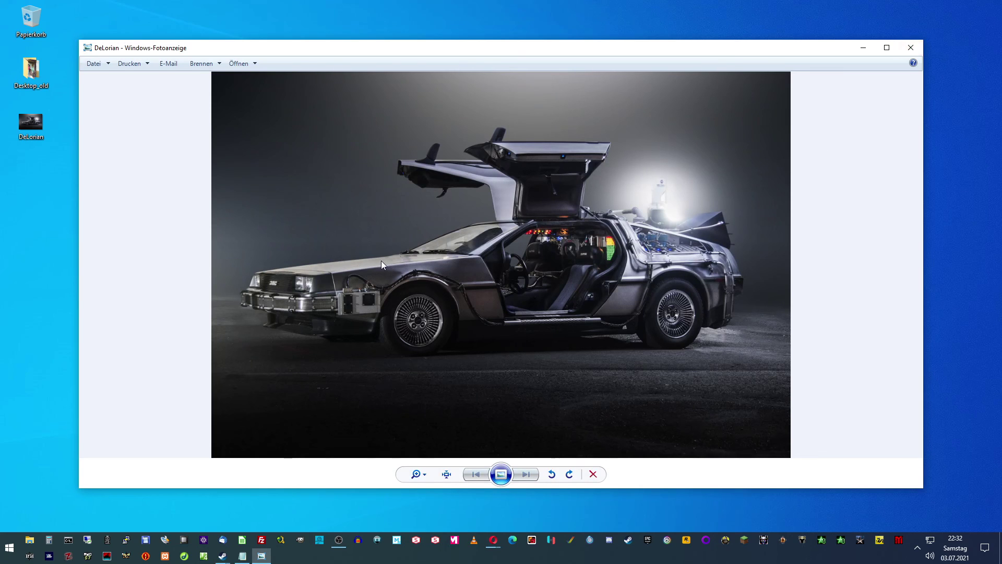
- Test zooming in and out on the DeLorian image in the photo viewer, and close the viewer
scroll(371, 284, "up", 3)
scroll(371, 284, "down", 3)
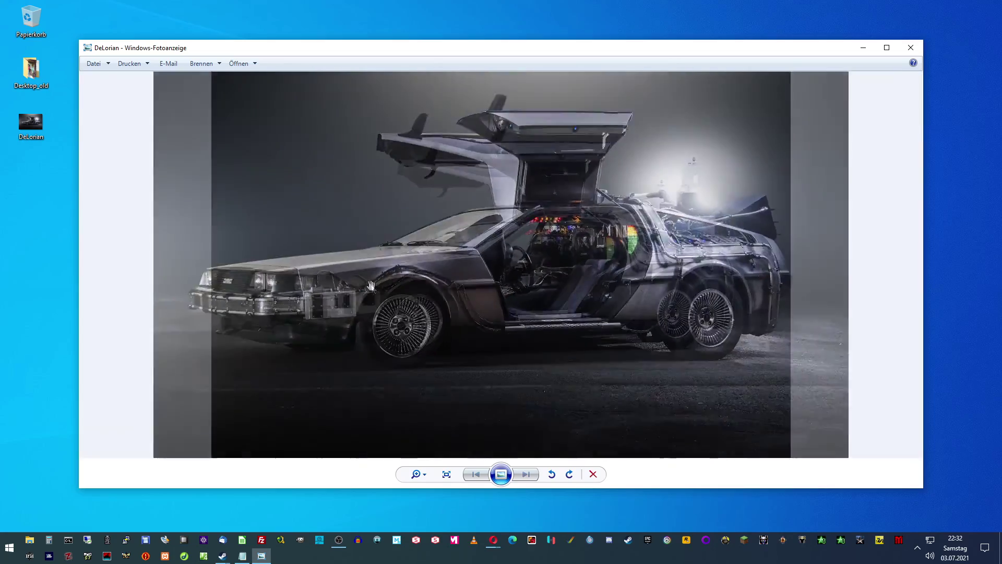
scroll(634, 255, "up", 3)
scroll(633, 255, "down", 3)
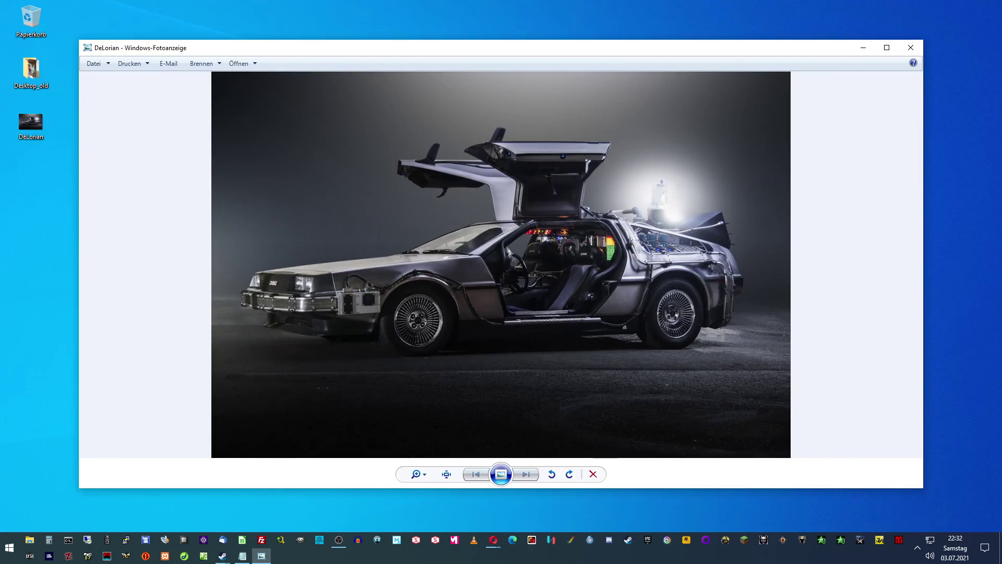
left_click(911, 48)
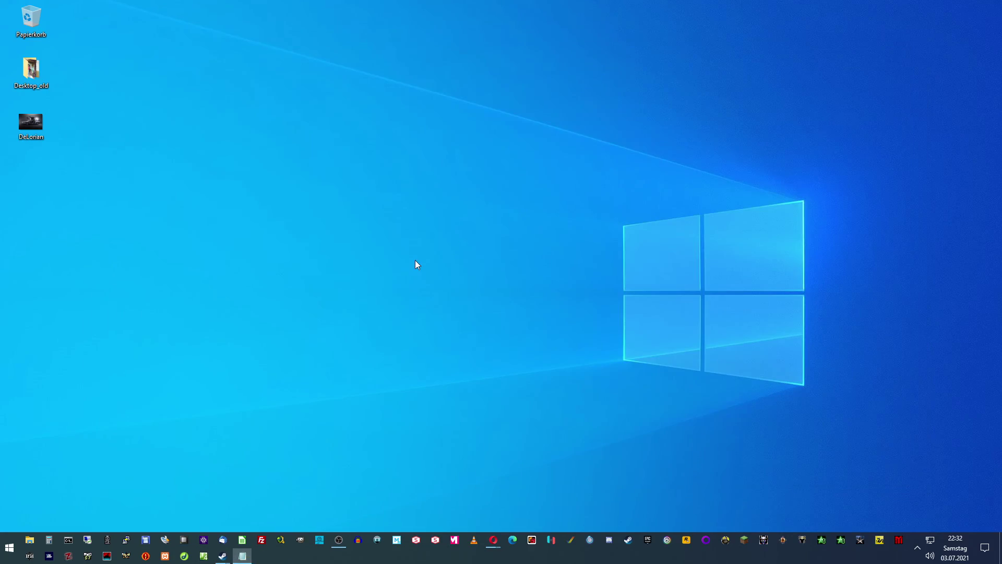